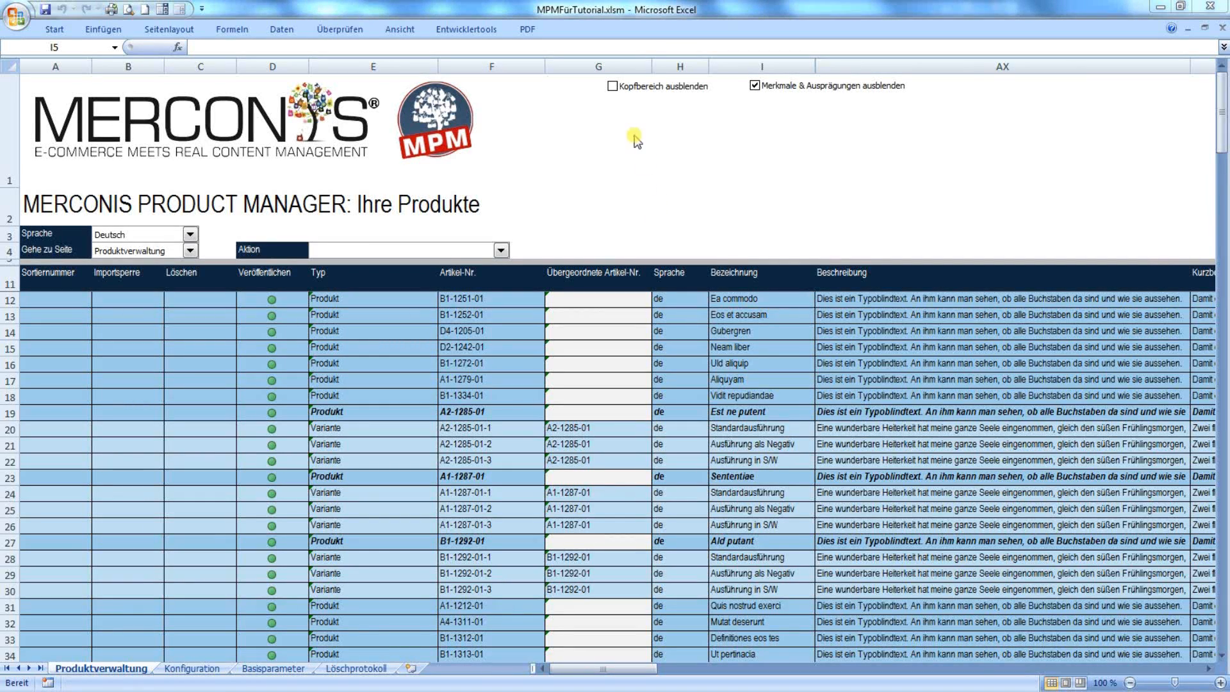
- Turn on Kopfbereich ausblenden to hide the header area above the product table
{"action": "left_click", "coordinate": [612, 87]}
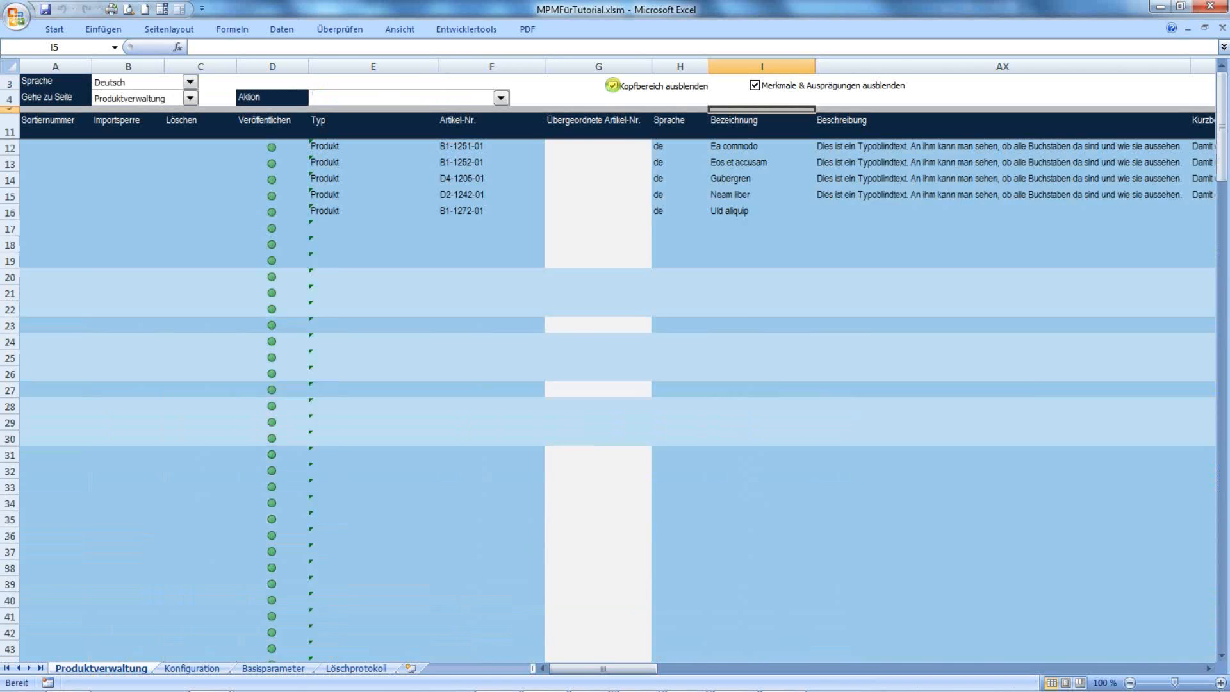
{"action": "left_click", "coordinate": [613, 87]}
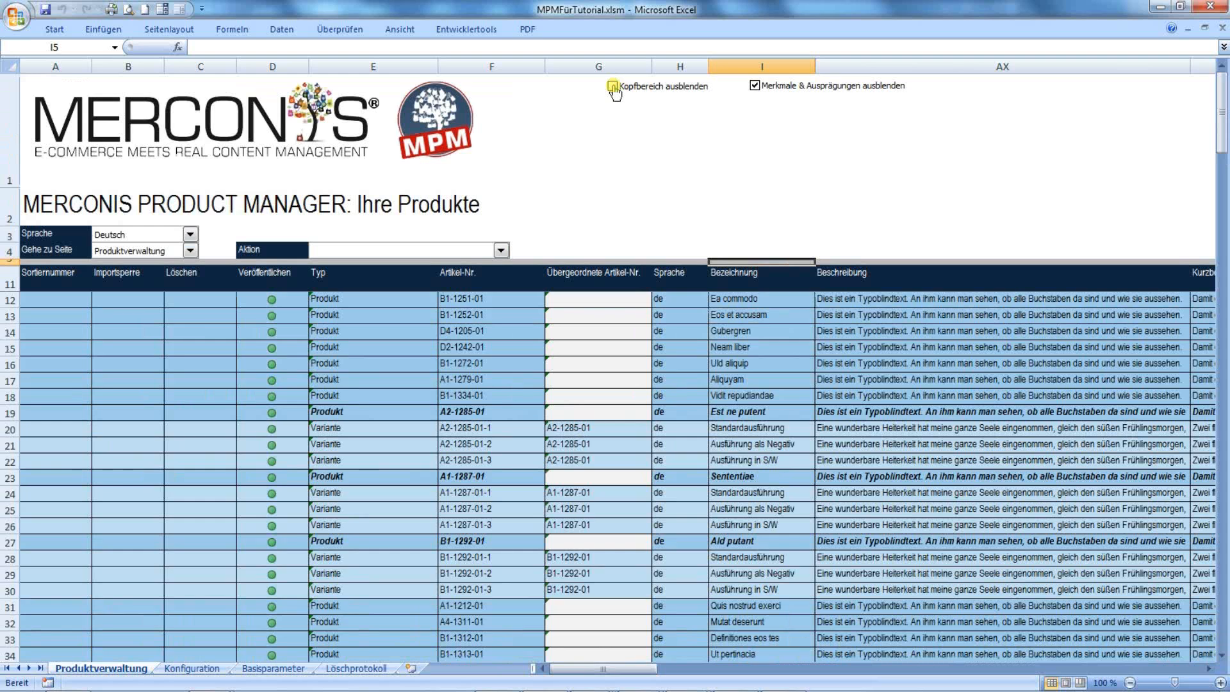
{"action": "left_click", "coordinate": [612, 87]}
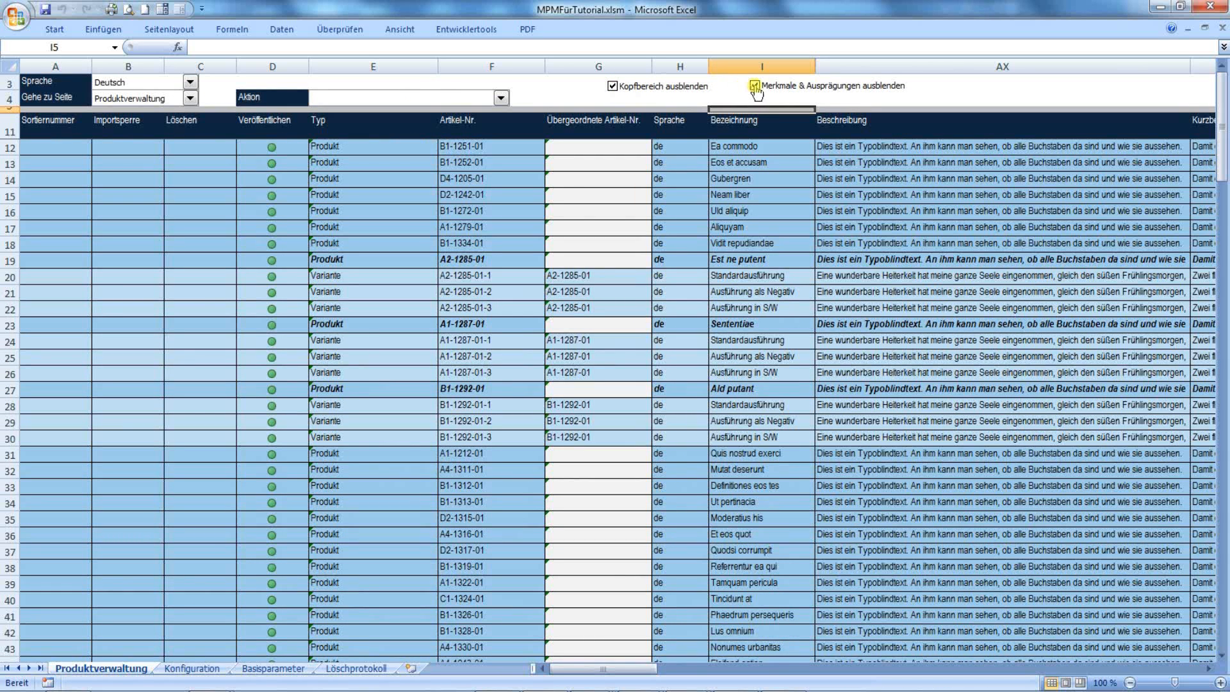
- Show the Merkmale & Ausprägungen columns and hide them again
{"action": "left_click", "coordinate": [754, 86]}
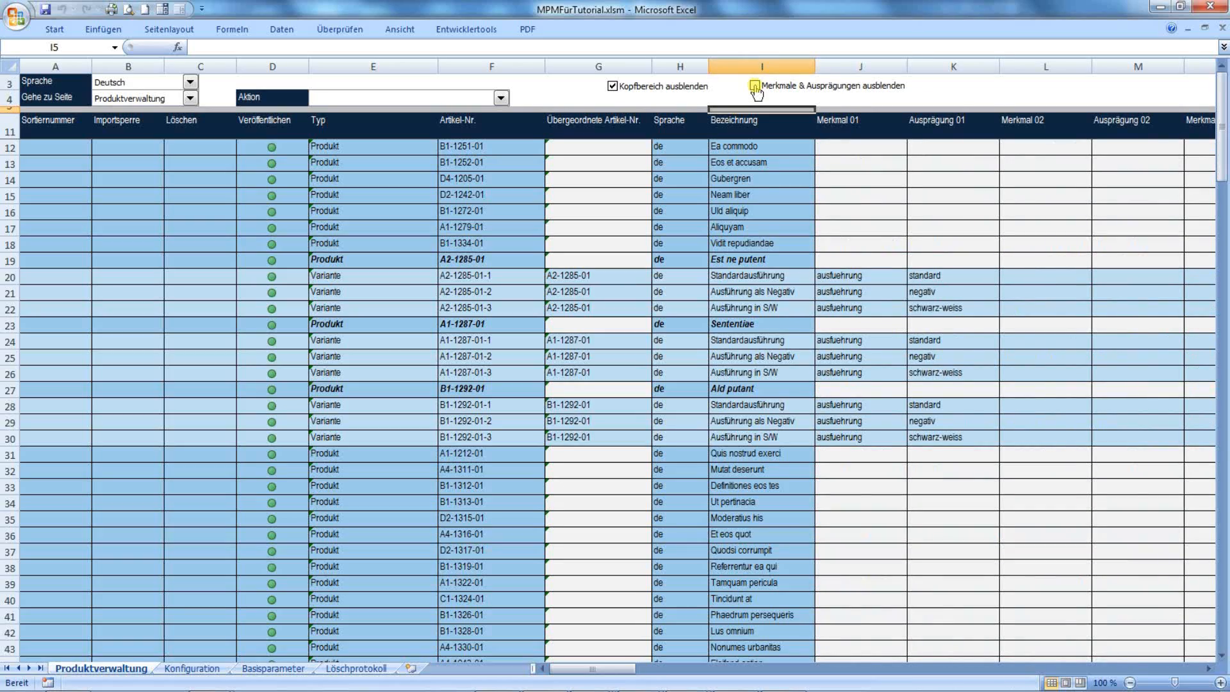
{"action": "left_click", "coordinate": [756, 88]}
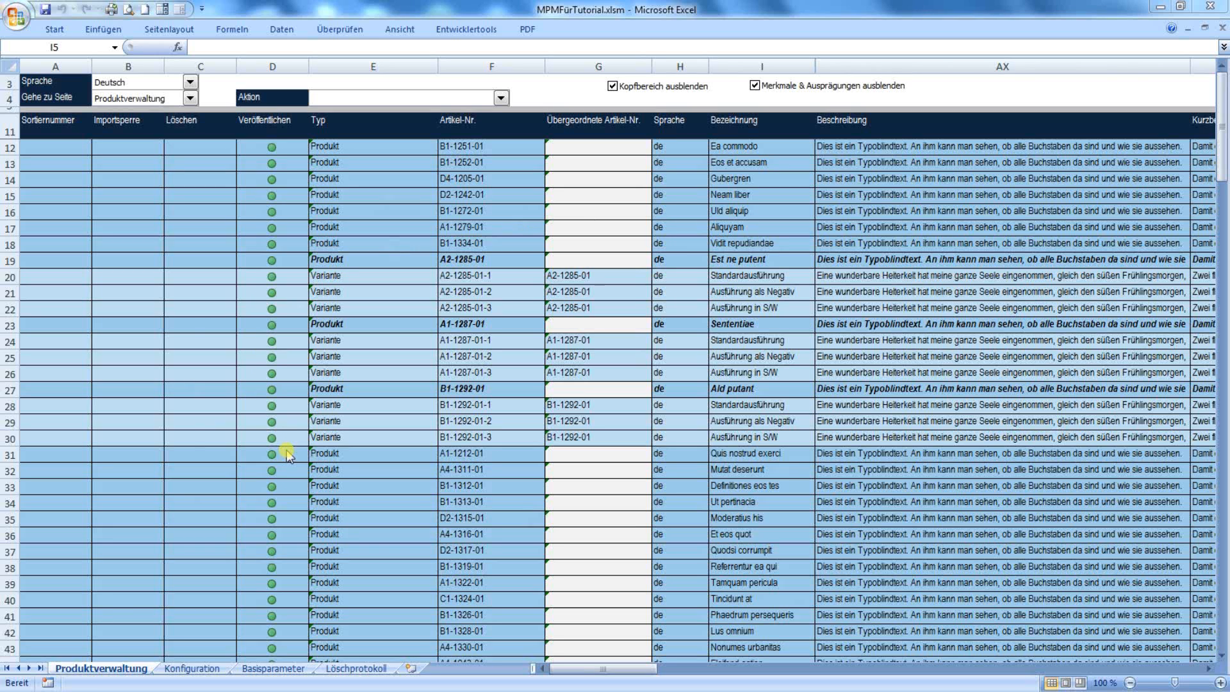
{"action": "left_click", "coordinate": [593, 668]}
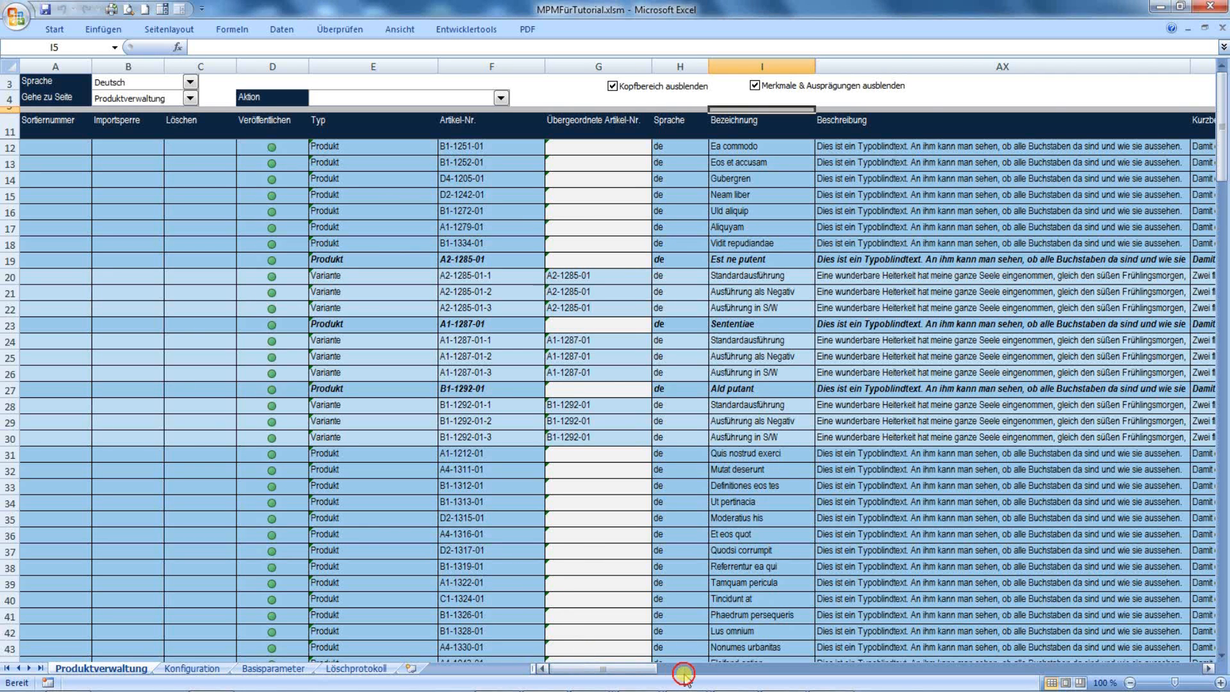
{"action": "left_click_drag", "start_coordinate": [651, 678], "coordinate": [602, 678]}
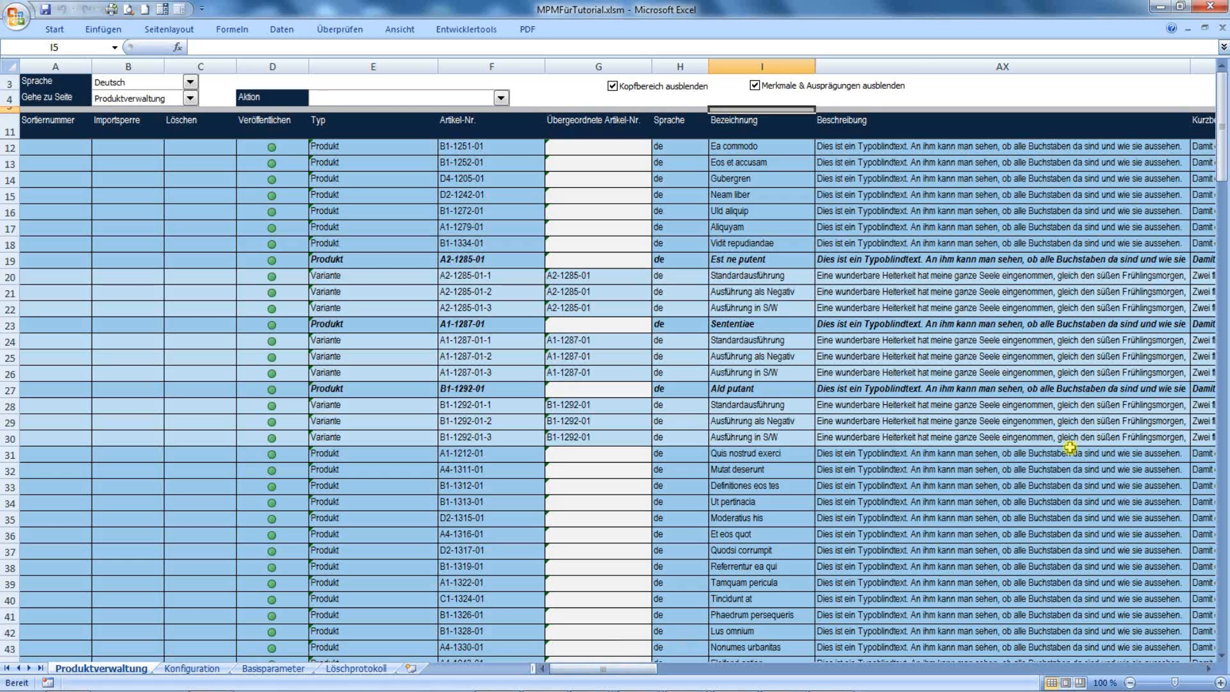
{"action": "left_click_drag", "start_coordinate": [1220, 169], "coordinate": [1214, 125]}
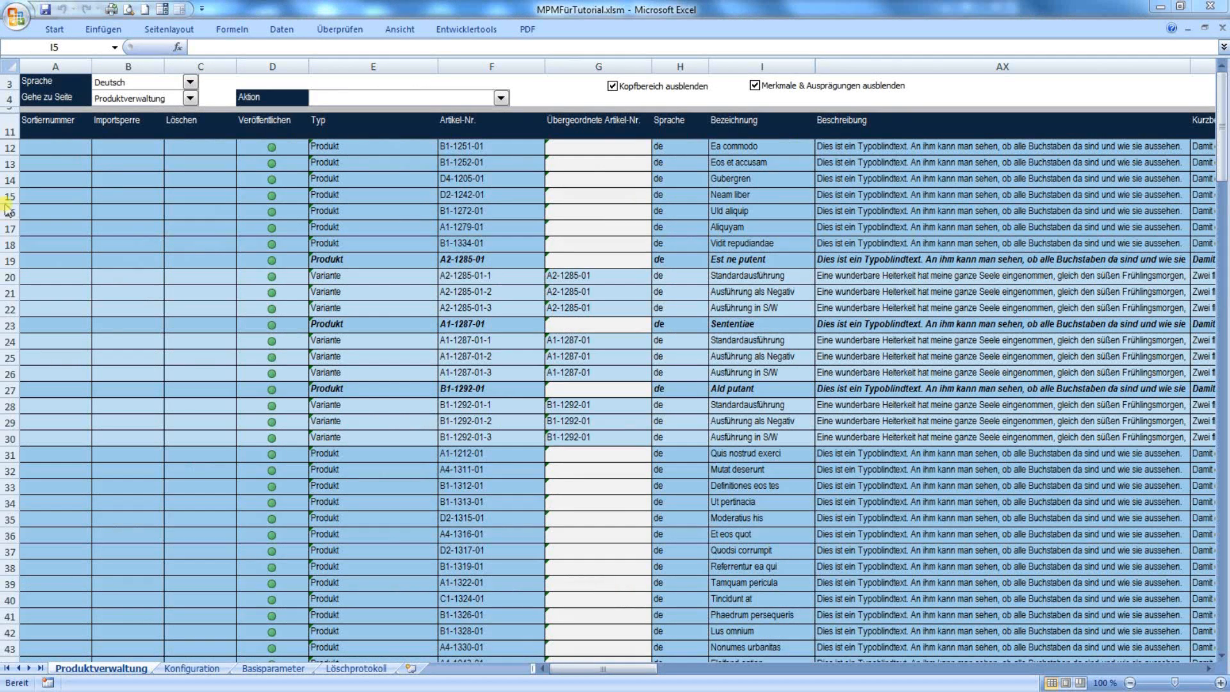
- Insert an empty row at row 15, above the product Neam liber
{"action": "left_click", "coordinate": [9, 197]}
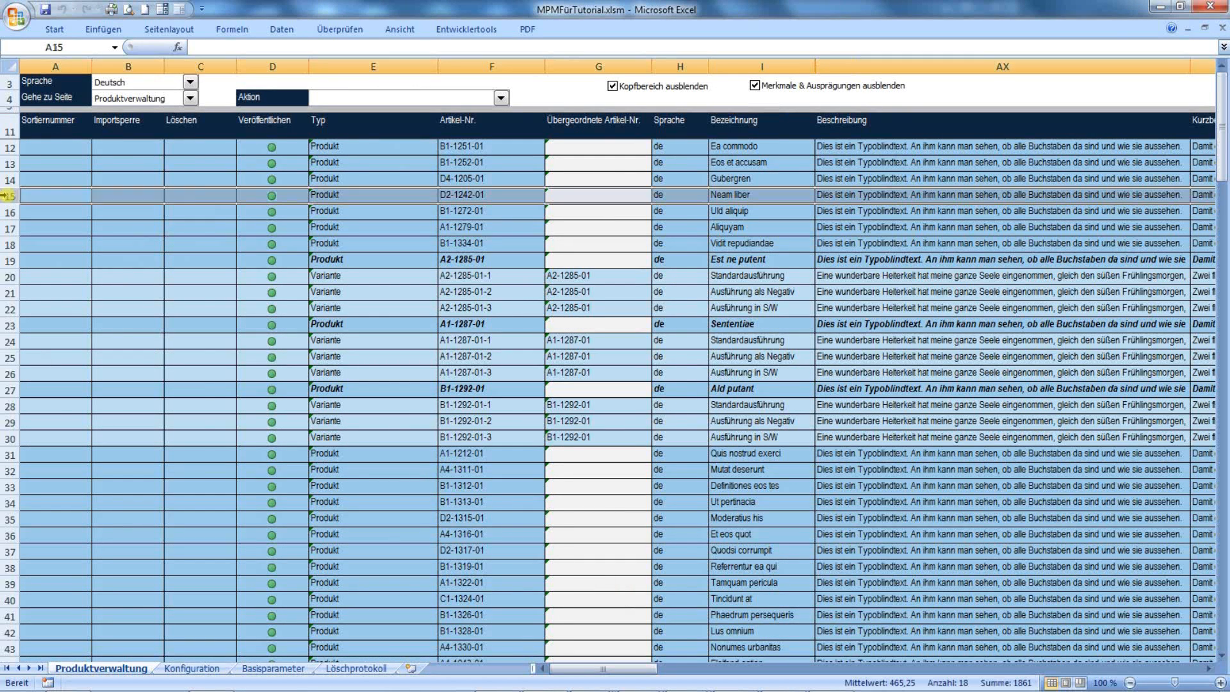
{"action": "right_click", "coordinate": [9, 197]}
{"action": "left_click", "coordinate": [68, 274]}
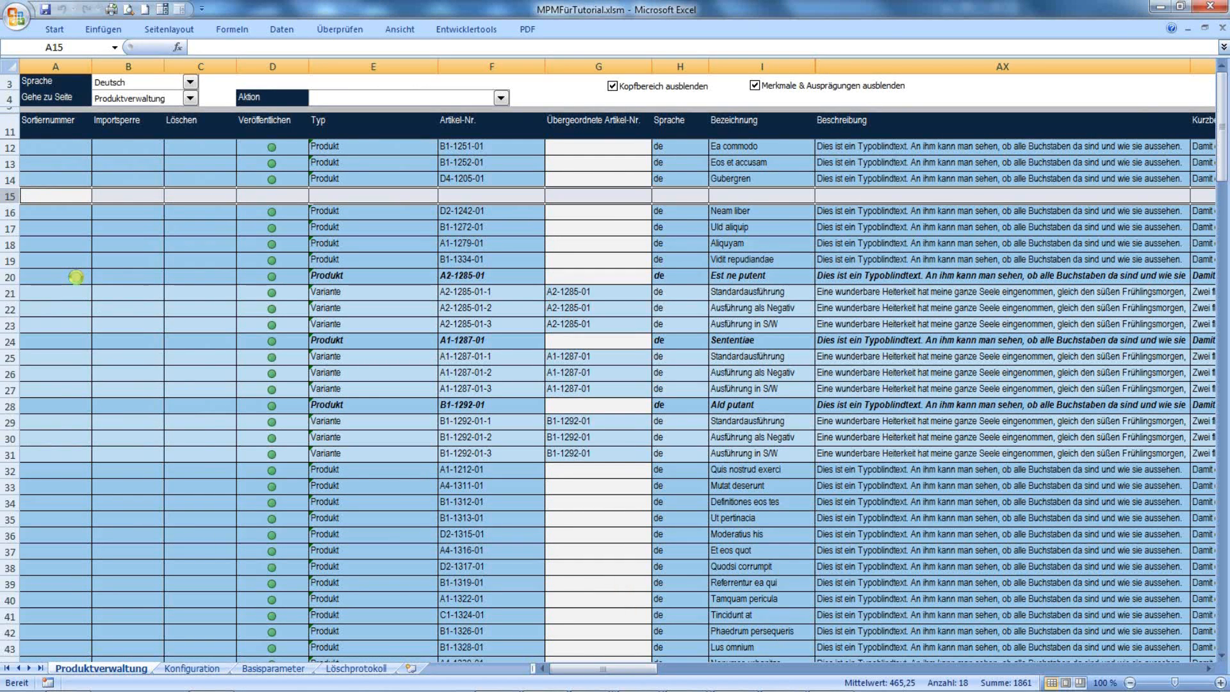
- Set the new row 15's type to Produkt and its article number to E5-1234-03
{"action": "left_click", "coordinate": [417, 196]}
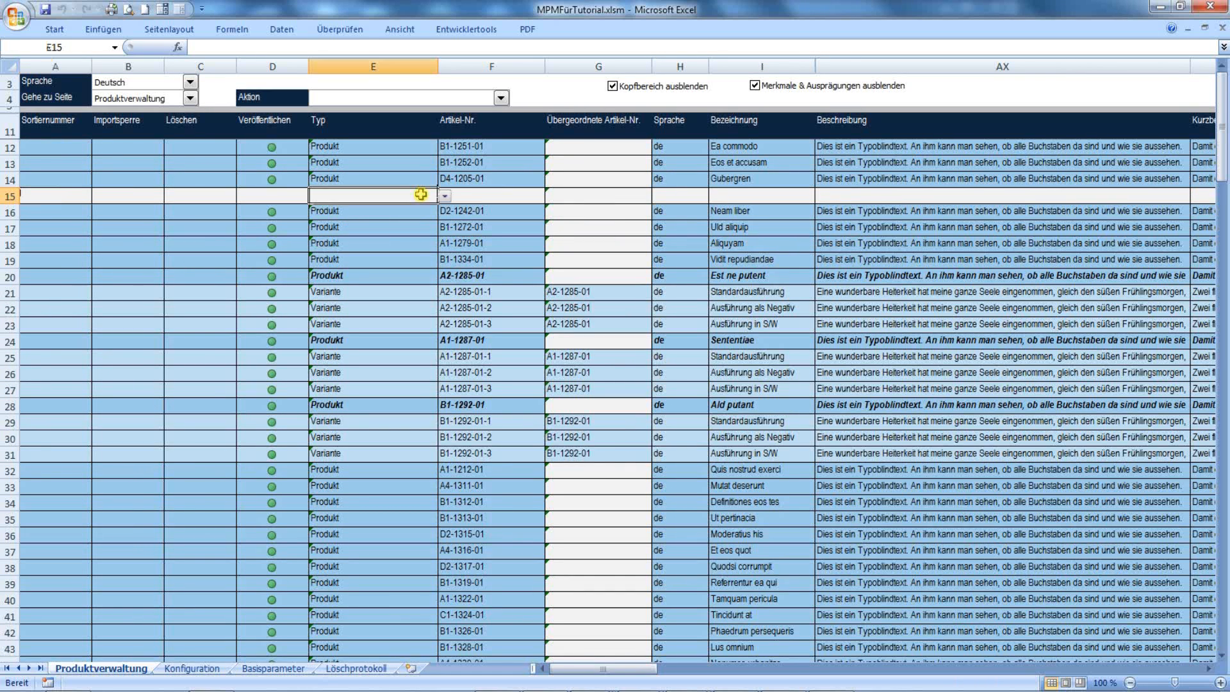
{"action": "left_click", "coordinate": [444, 196]}
{"action": "left_click", "coordinate": [445, 210]}
{"action": "left_click", "coordinate": [417, 210]}
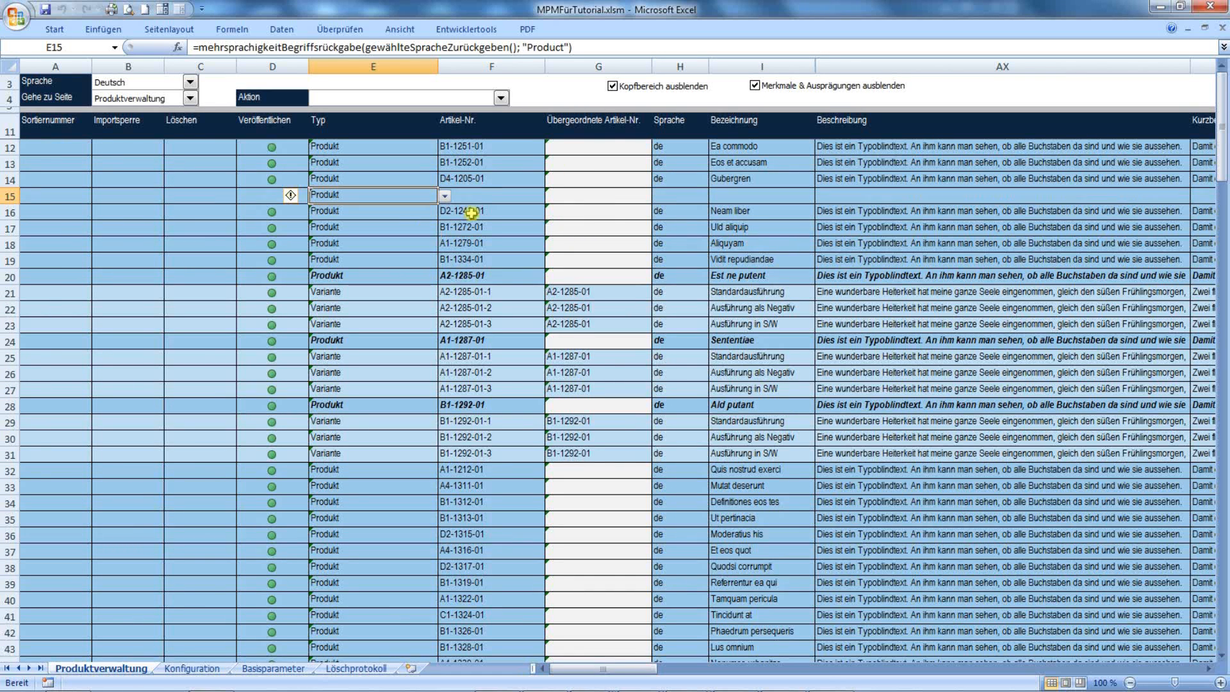
{"action": "left_click", "coordinate": [485, 199]}
{"action": "type", "text": "E5-1234-03"}
{"action": "key", "text": "Return"}
- Set the language of row 15 to de and its Bezeichnung to "Lorem Ipsum"
{"action": "left_click", "coordinate": [669, 197]}
{"action": "left_click", "coordinate": [716, 196]}
{"action": "left_click", "coordinate": [705, 206]}
{"action": "left_click", "coordinate": [745, 195]}
{"action": "type", "text": "Lorem Ipsum"}
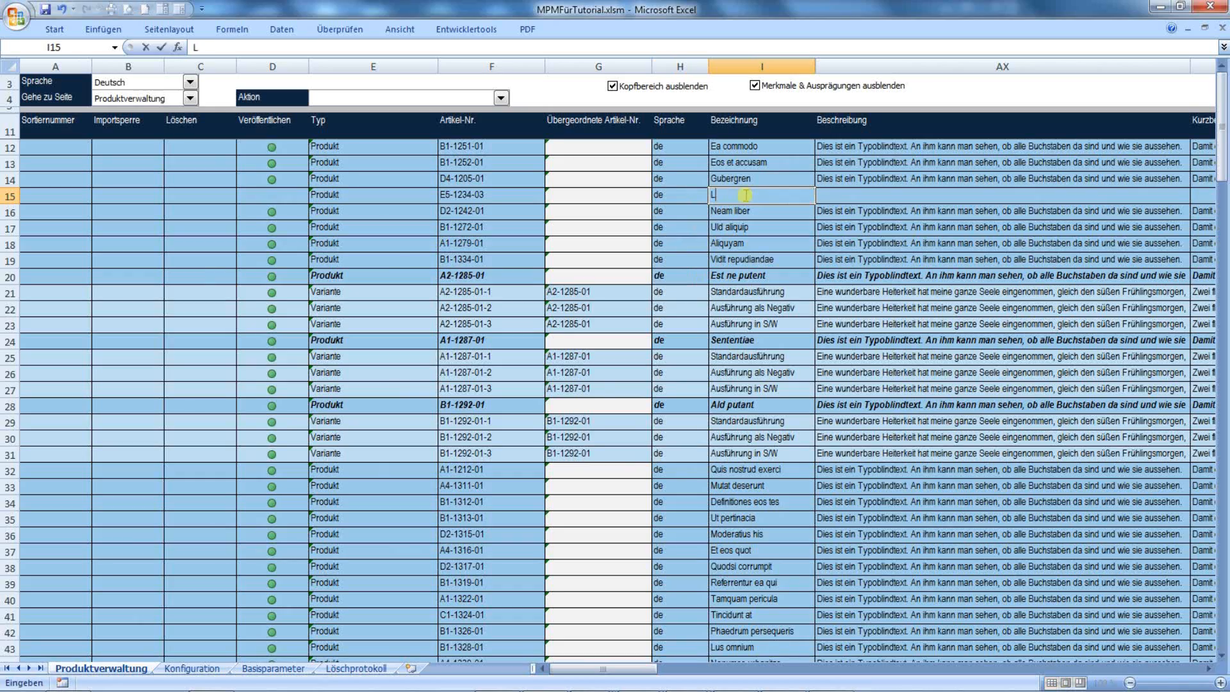
{"action": "left_click", "coordinate": [842, 199]}
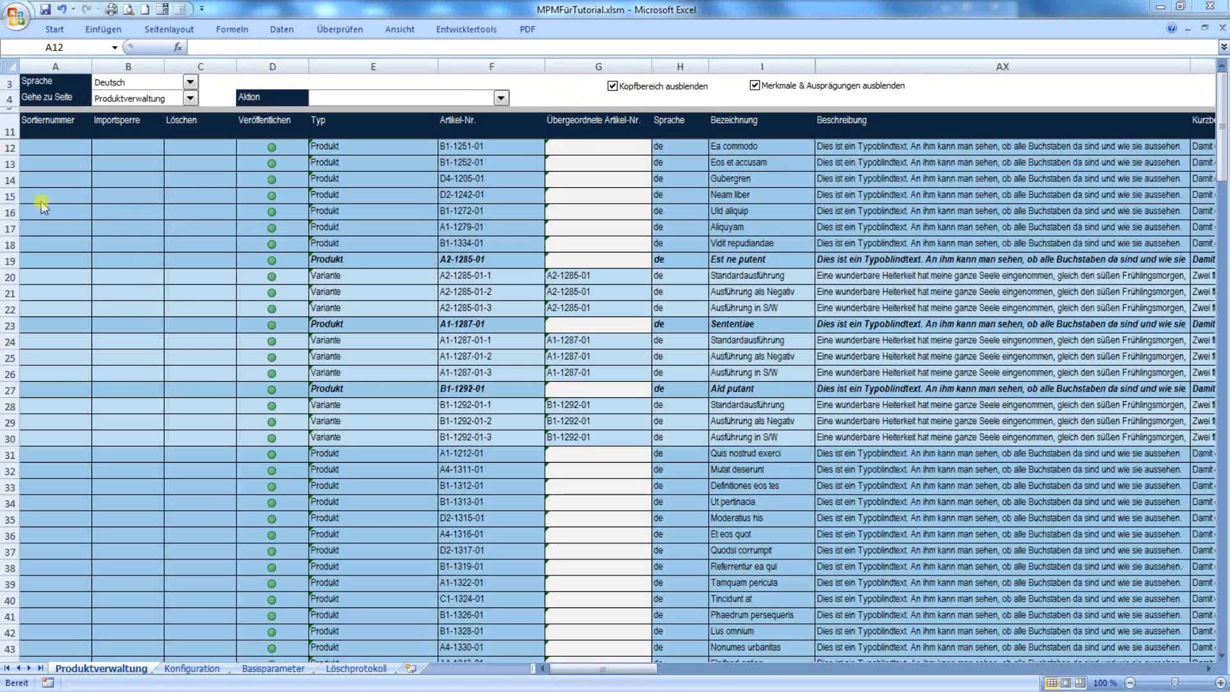
- Copy the product rows 14 to 16 and insert the copies at row 17
{"action": "left_click_drag", "start_coordinate": [8, 212], "coordinate": [9, 180]}
{"action": "key", "text": "ctrl+x"}
{"action": "right_click", "coordinate": [10, 221]}
{"action": "left_click", "coordinate": [183, 281]}
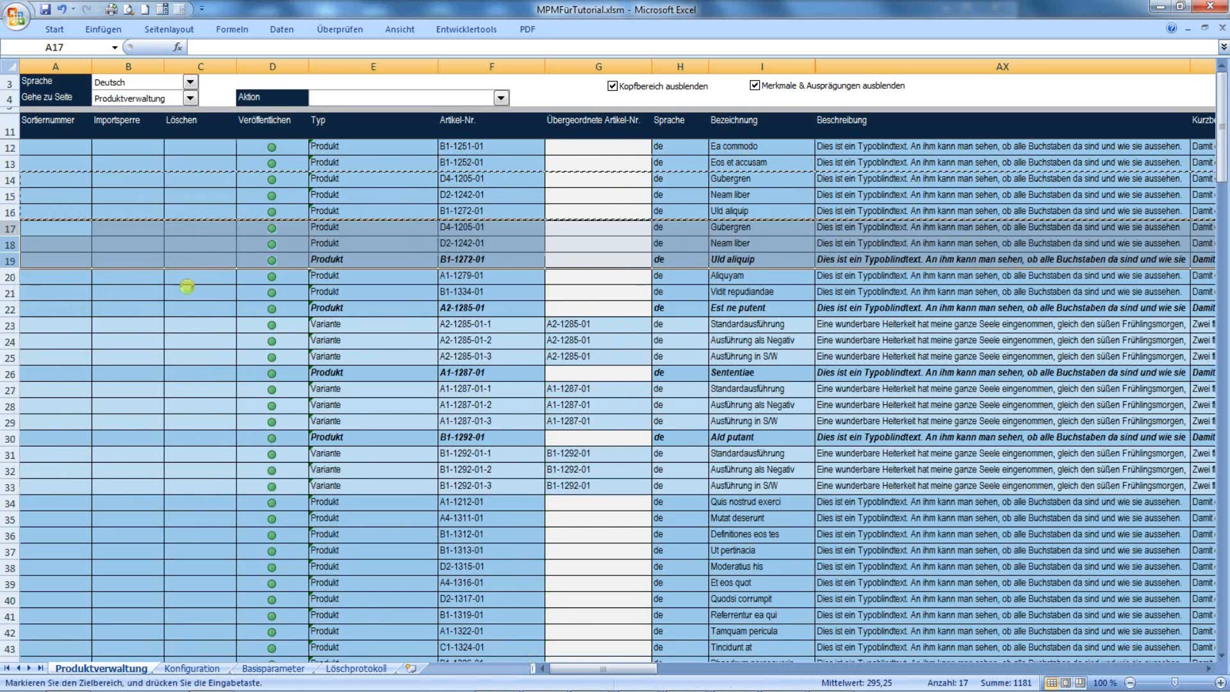
- Change the article numbers of the copied products in rows 17 to 19 to D4-1205-02, D2-1242-03 and B1-1272-04
{"action": "left_click", "coordinate": [482, 230]}
{"action": "double_click", "coordinate": [490, 229]}
{"action": "key", "text": "BackSpace"}
{"action": "type", "text": "2"}
{"action": "left_click", "coordinate": [497, 244]}
{"action": "double_click", "coordinate": [497, 244]}
{"action": "key", "text": "BackSpace"}
{"action": "type", "text": "3"}
{"action": "double_click", "coordinate": [497, 261]}
{"action": "key", "text": "BackSpace"}
{"action": "type", "text": "4"}
{"action": "left_click", "coordinate": [740, 259]}
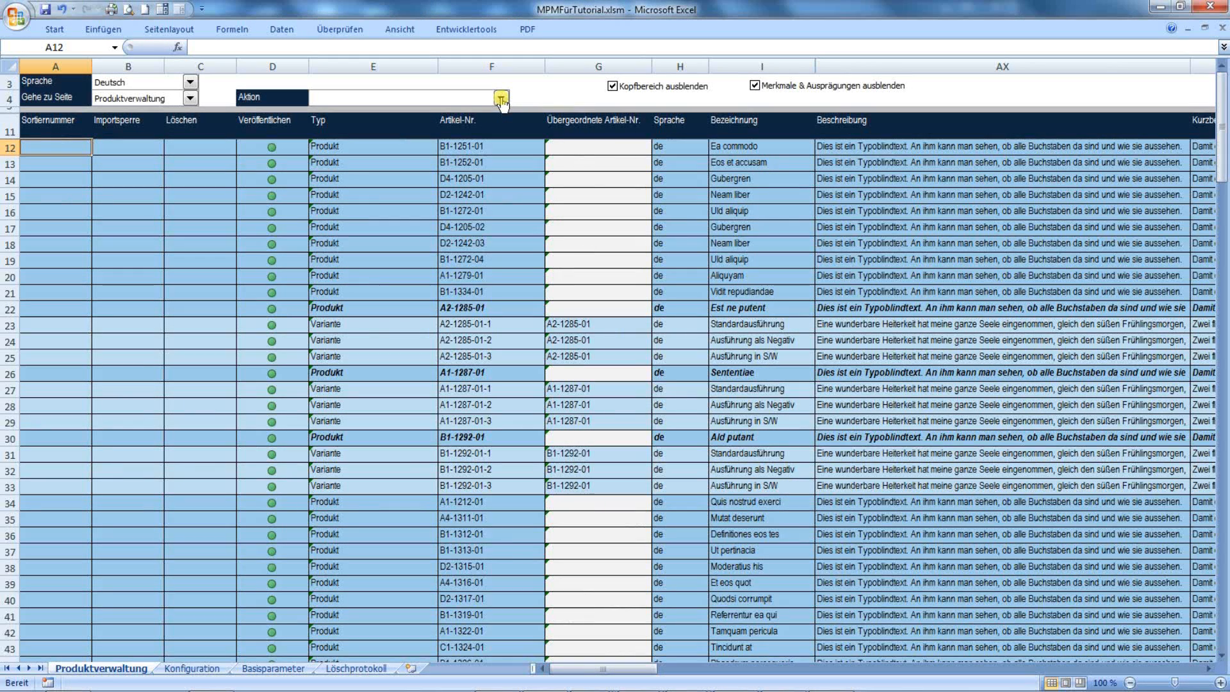
- Examine the available actions in the Aktion selection and the commands offered for row 16
{"action": "left_click", "coordinate": [501, 98]}
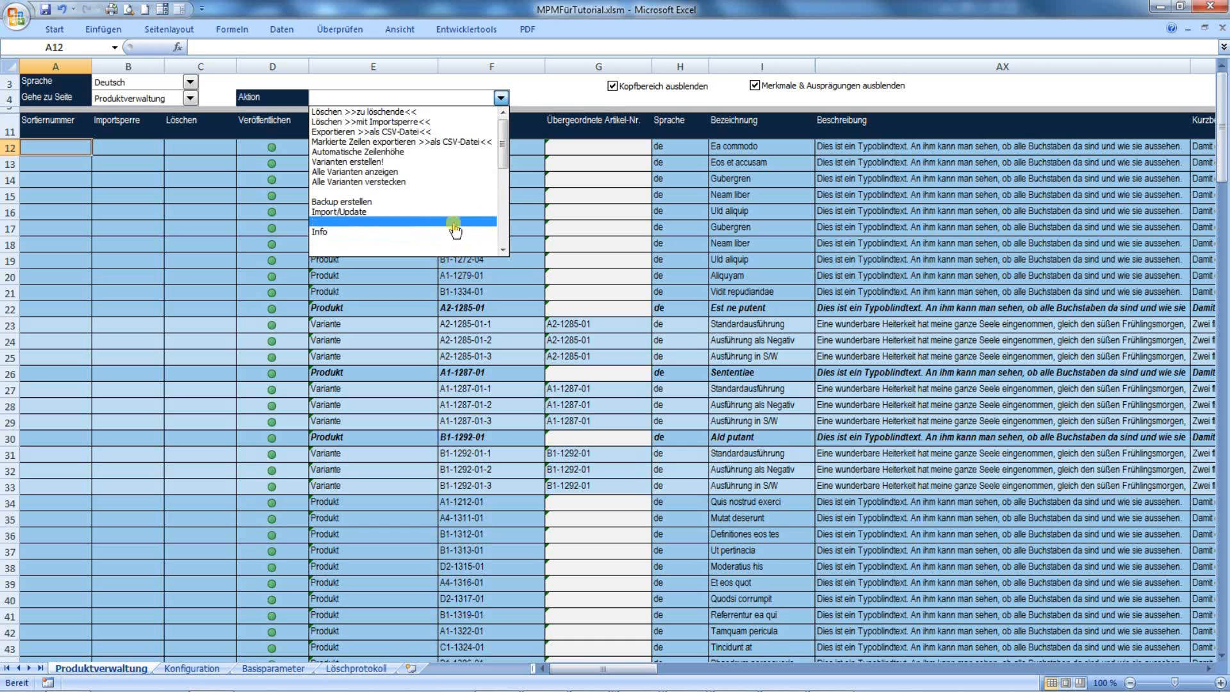
{"action": "left_click", "coordinate": [500, 100]}
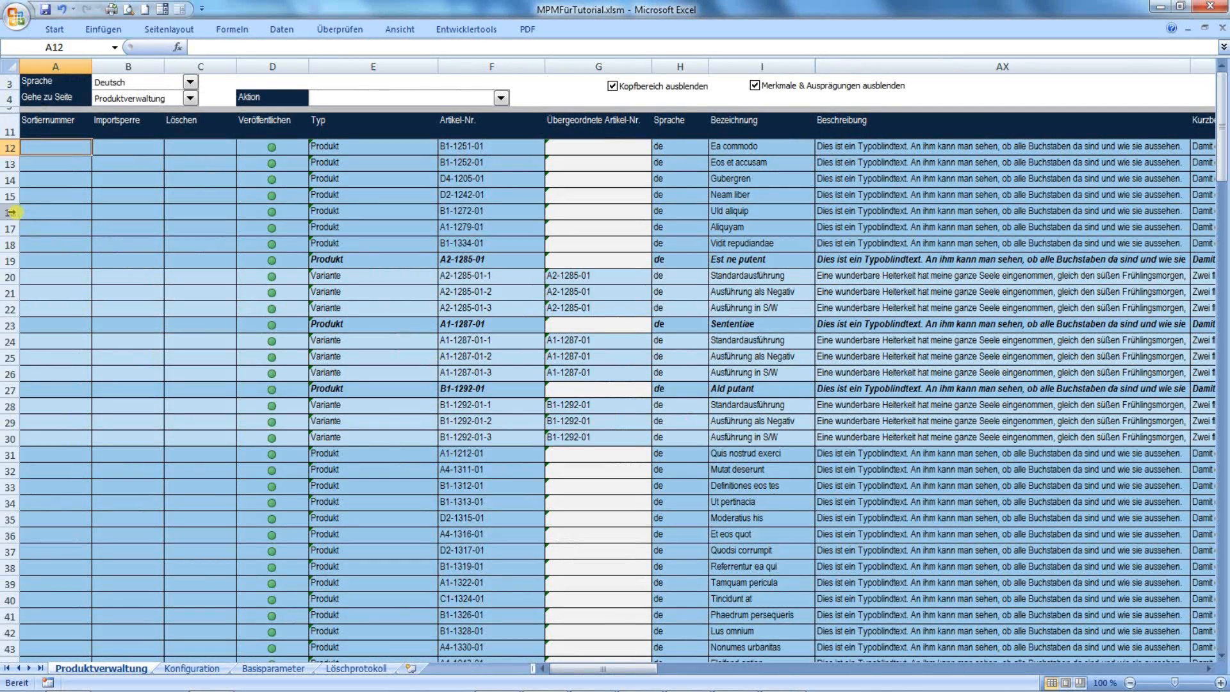
{"action": "right_click", "coordinate": [12, 212]}
- Switch the product manager's language to English and back to Deutsch
{"action": "left_click", "coordinate": [189, 83]}
{"action": "left_click", "coordinate": [185, 105]}
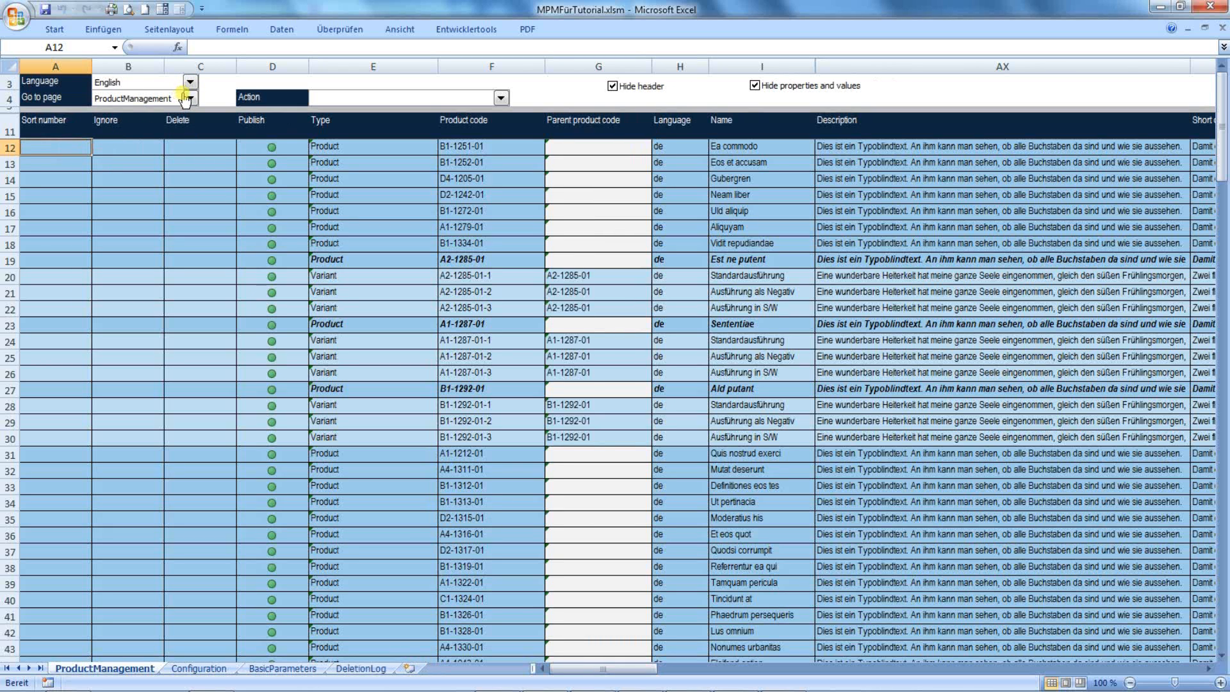
{"action": "left_click", "coordinate": [191, 83]}
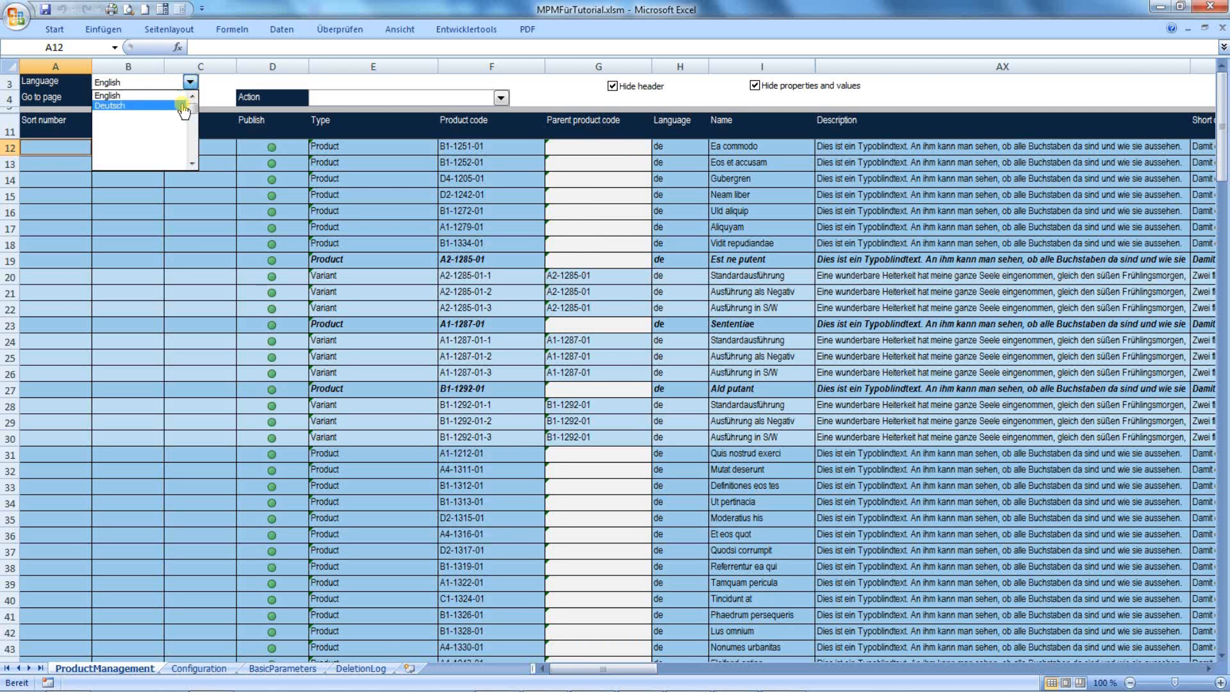
{"action": "left_click", "coordinate": [188, 96]}
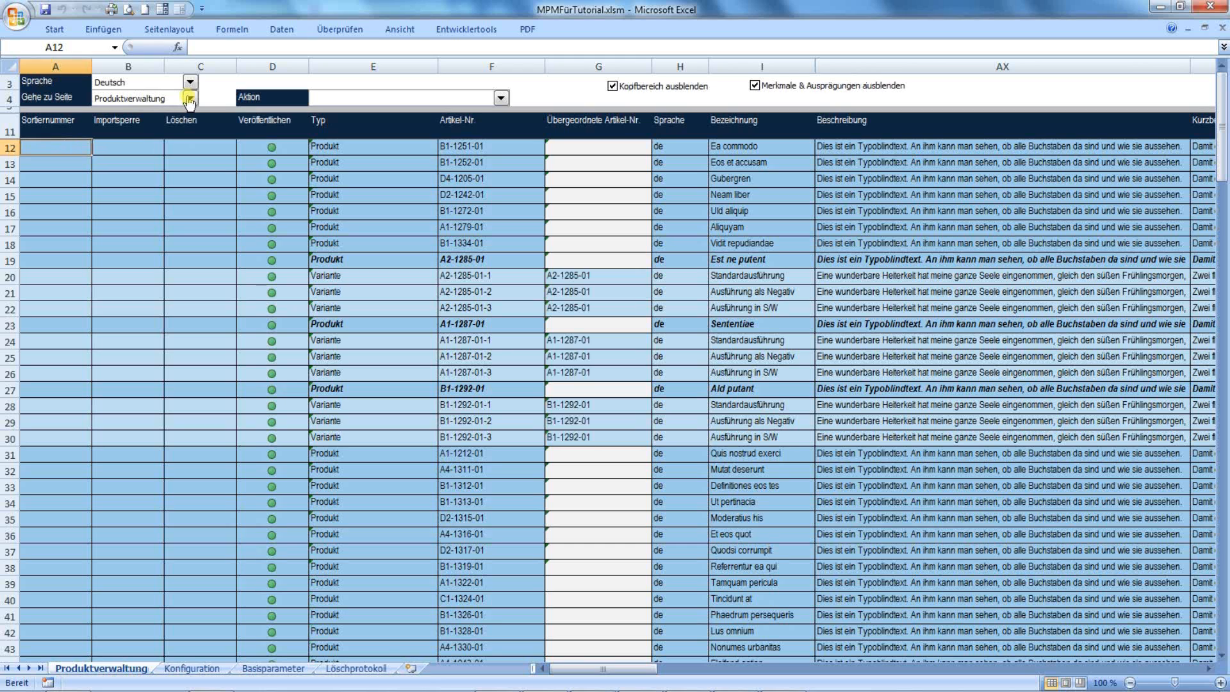
{"action": "left_click", "coordinate": [190, 98]}
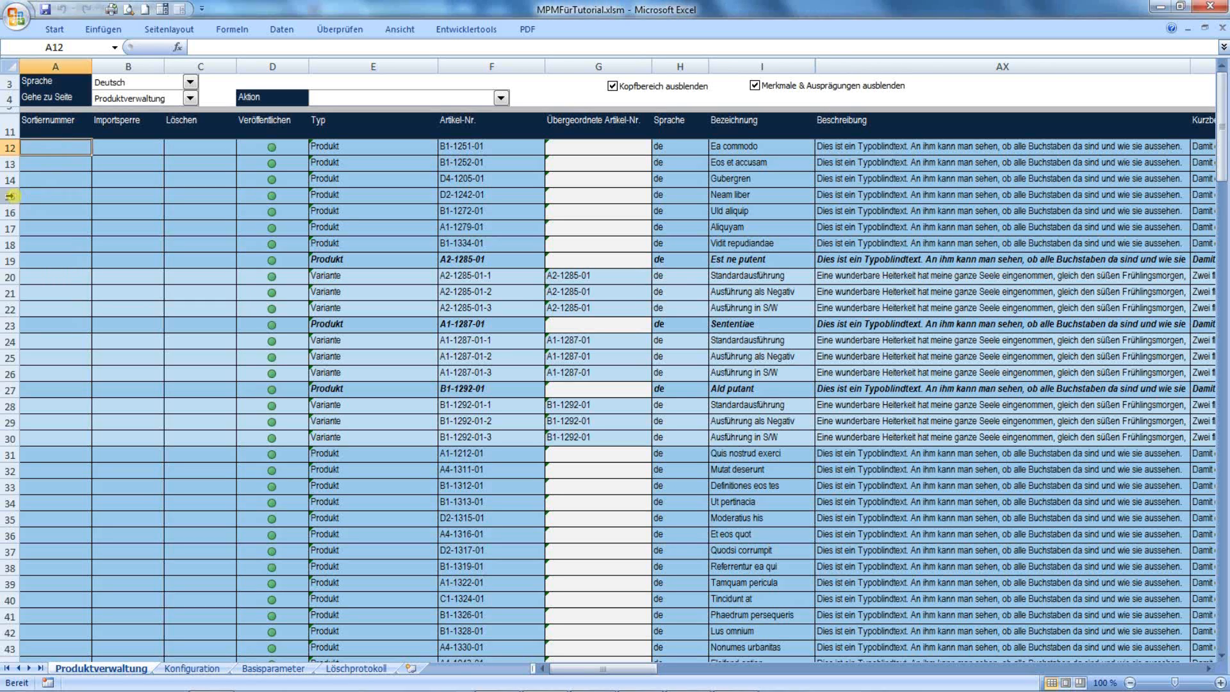
- Create variants of the product Neam liber in row 15 for the ausfuehrung values standard, negativ and schwarz-weiss, using the default settings
{"action": "right_click", "coordinate": [11, 196]}
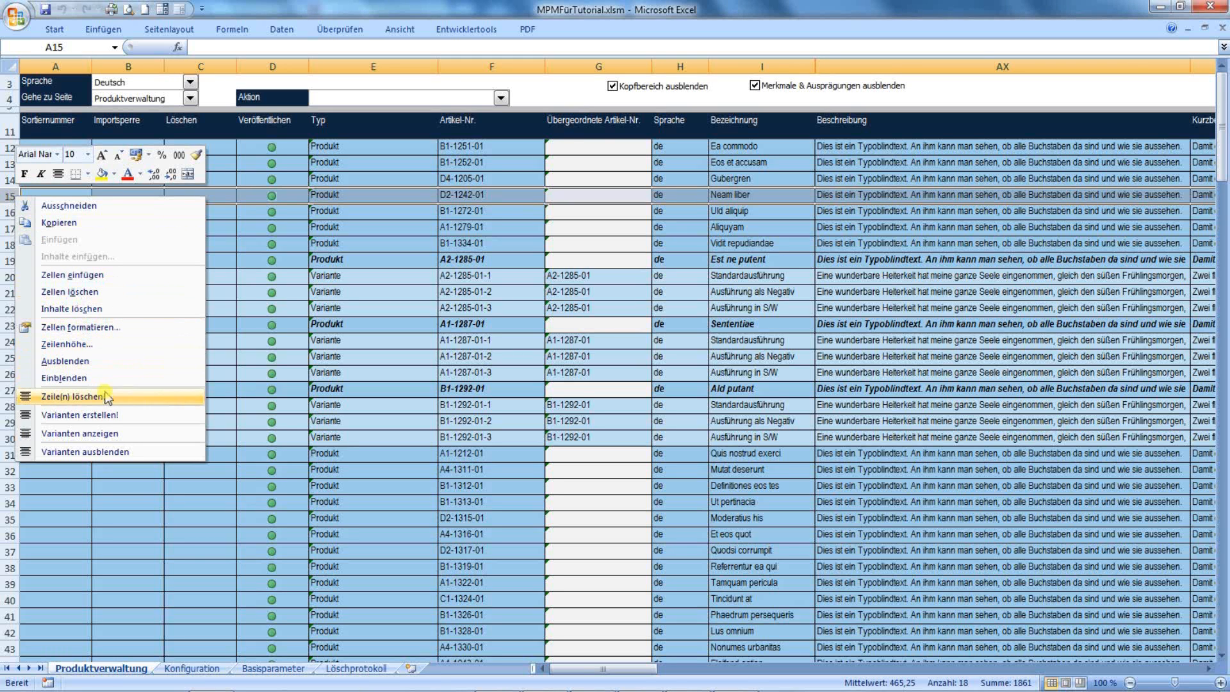
{"action": "left_click", "coordinate": [104, 416]}
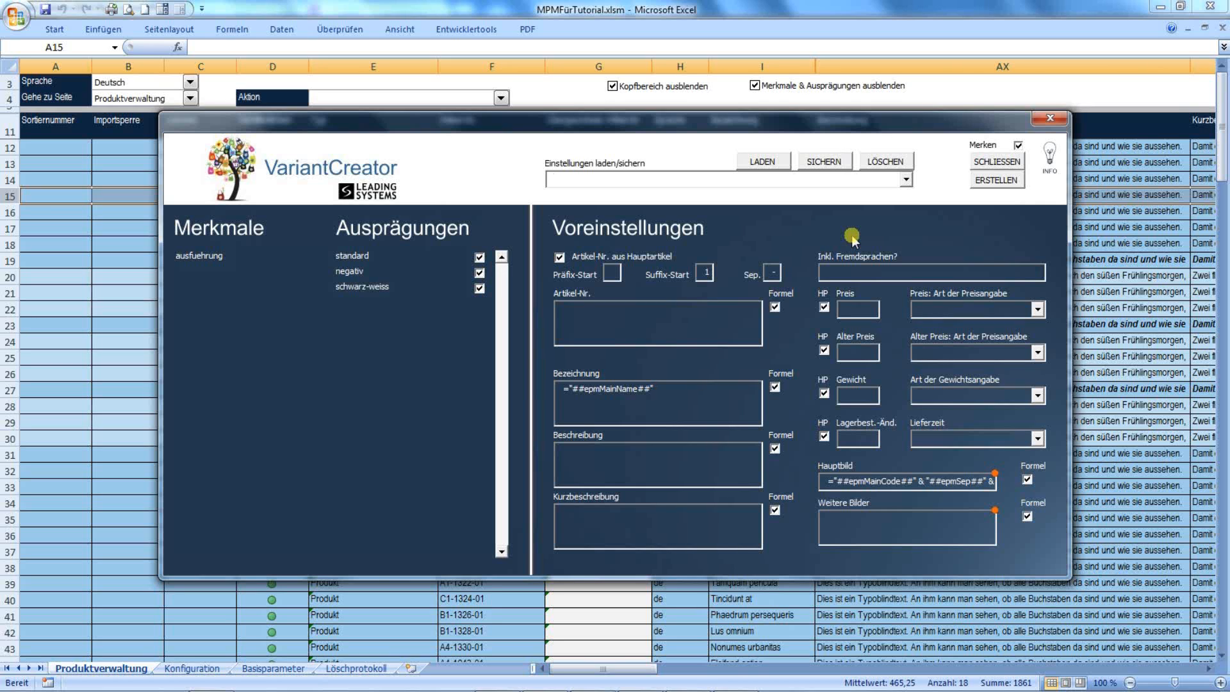
{"action": "left_click", "coordinate": [906, 179]}
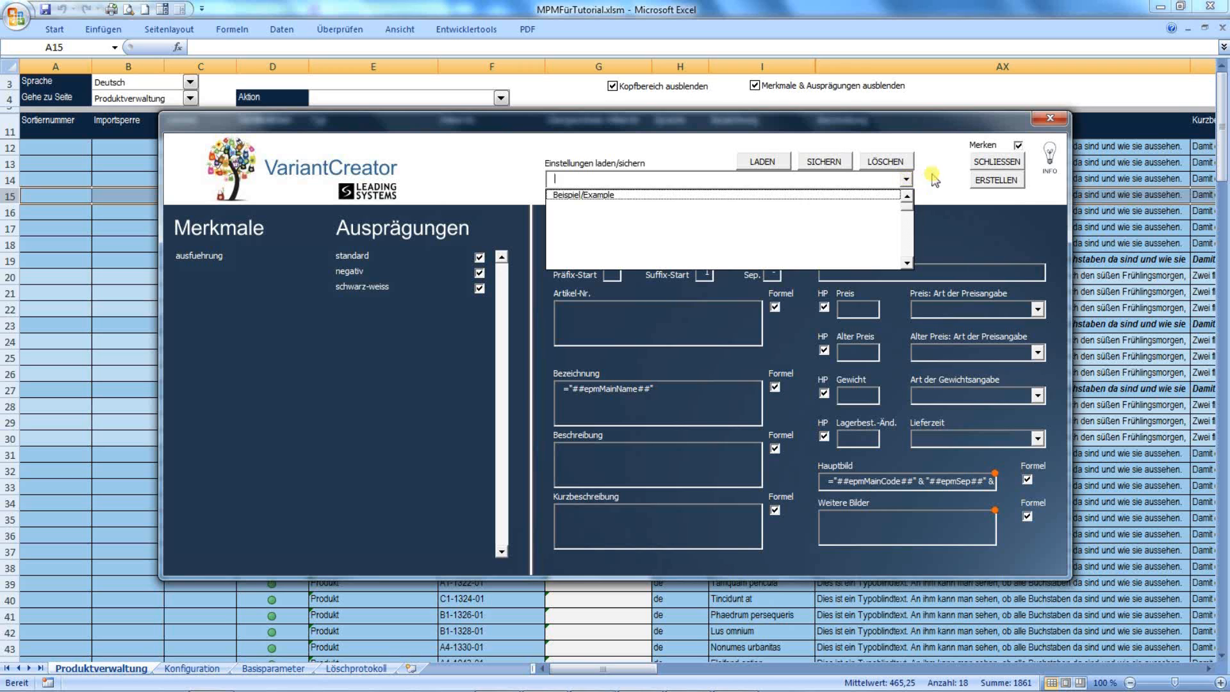
{"action": "left_click", "coordinate": [935, 175]}
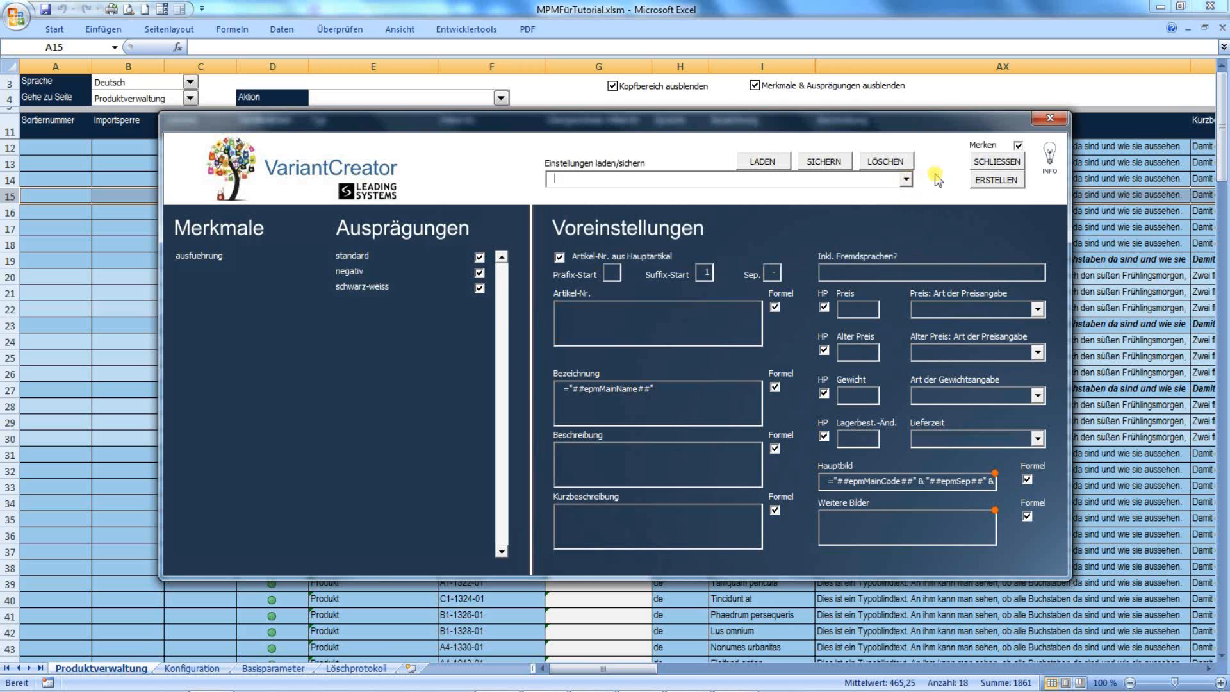
{"action": "left_click", "coordinate": [995, 181]}
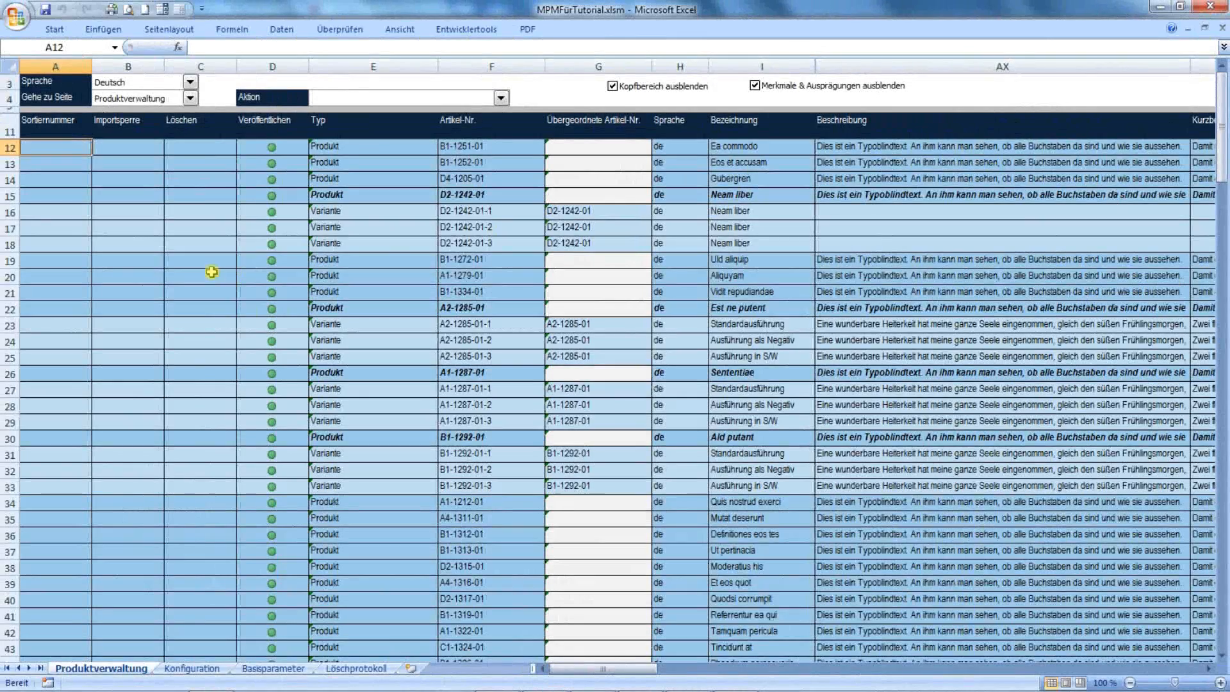
{"action": "left_click_drag", "start_coordinate": [12, 212], "coordinate": [14, 238]}
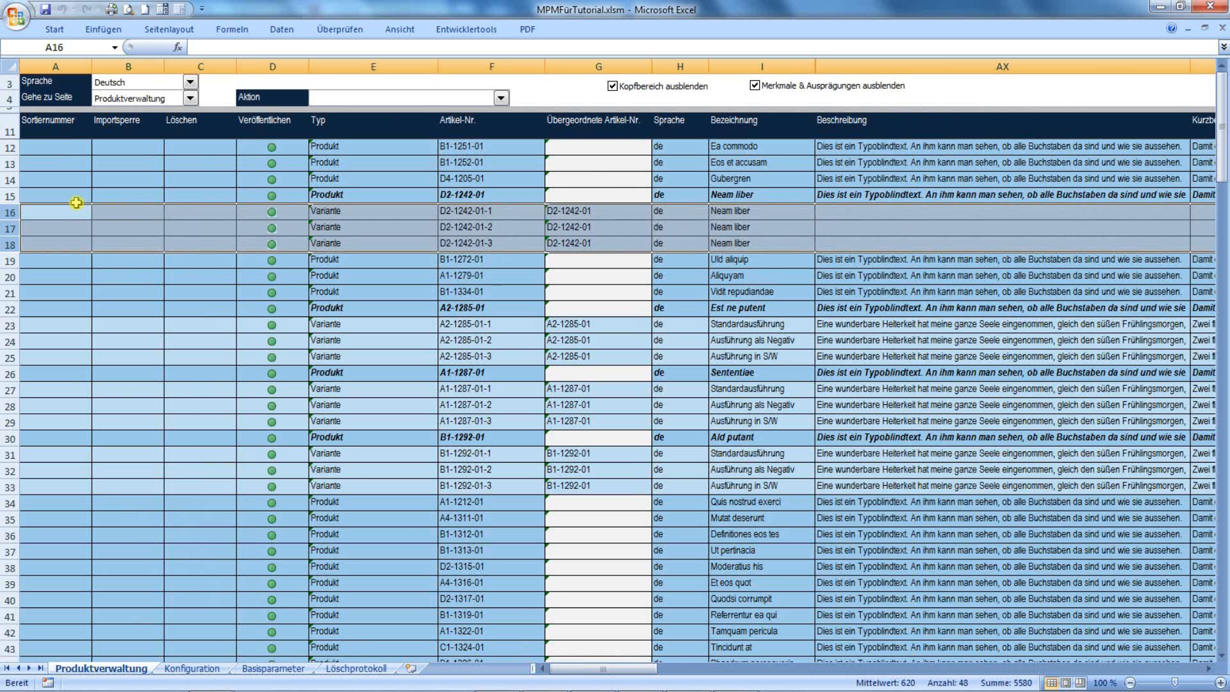
{"action": "left_click", "coordinate": [78, 152]}
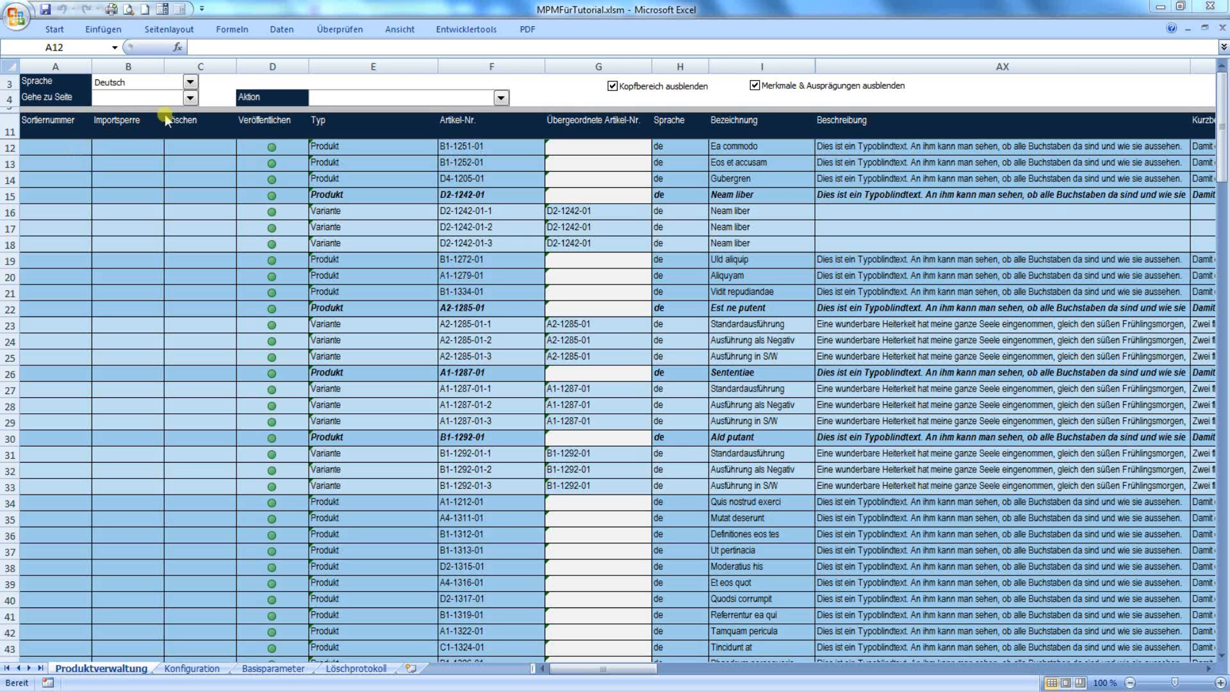
- Go to the Konfiguration page of the workbook
{"action": "left_click", "coordinate": [191, 100]}
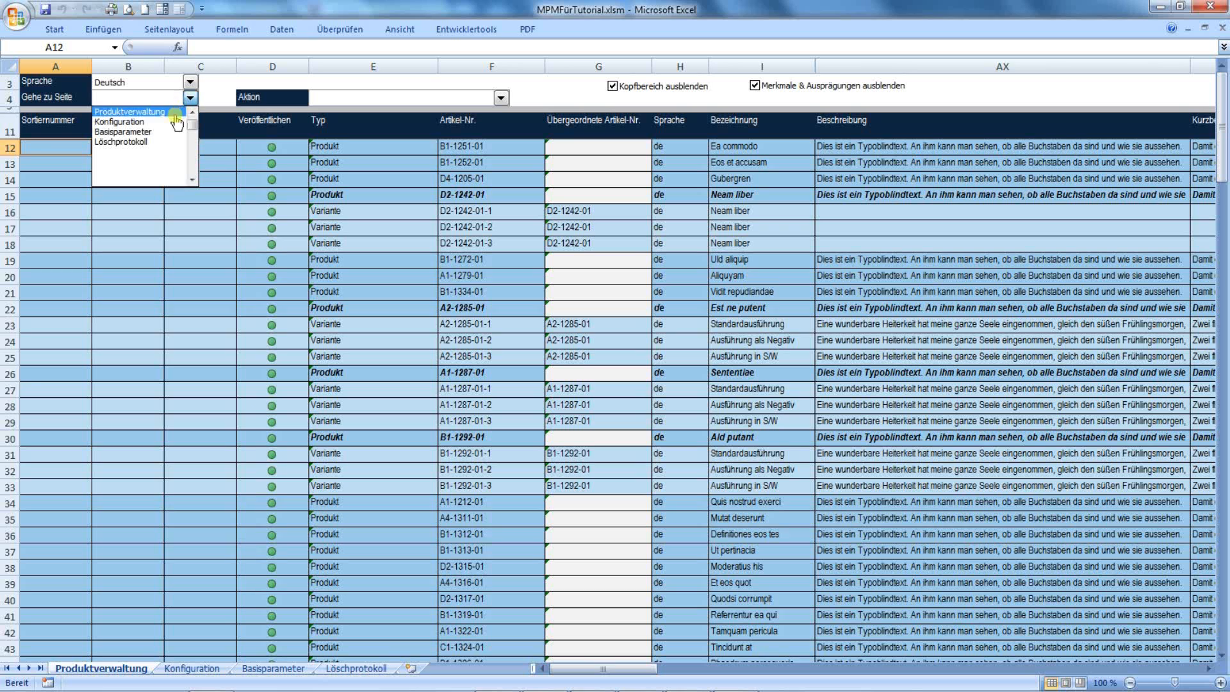
{"action": "left_click", "coordinate": [145, 124]}
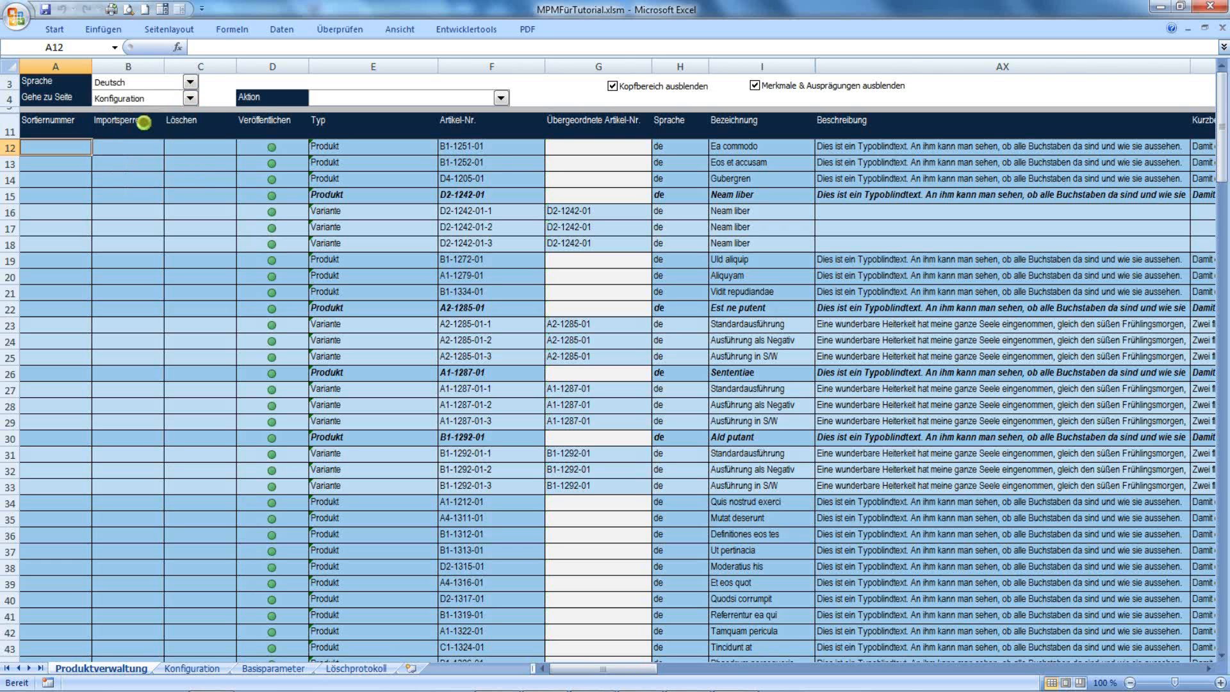